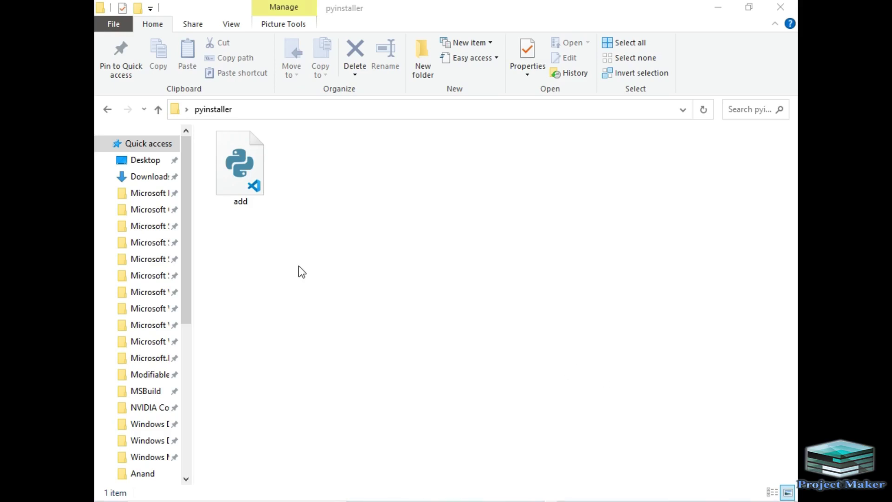
Open add.py, the addition script headed by a pip install pyinstaller comment, in the editor
double_click(242, 179)
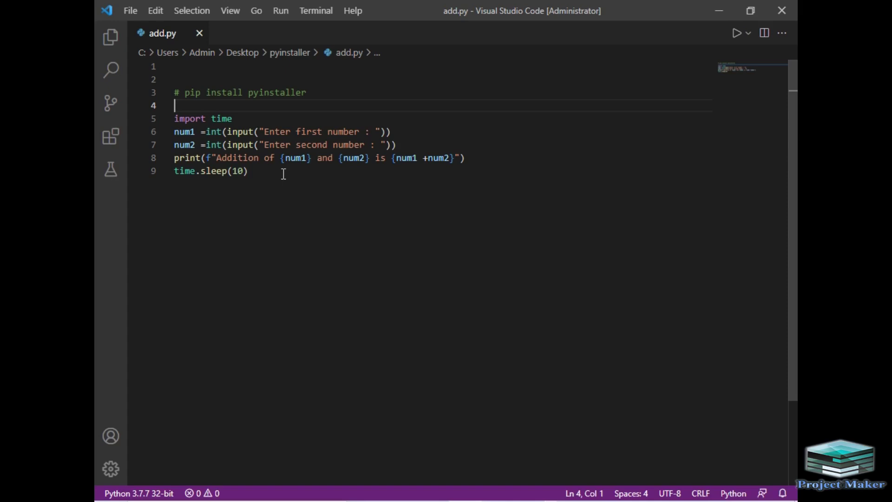
Run add.py with inputs 10 and 20, get the sum 30, then close the terminal
click(737, 34)
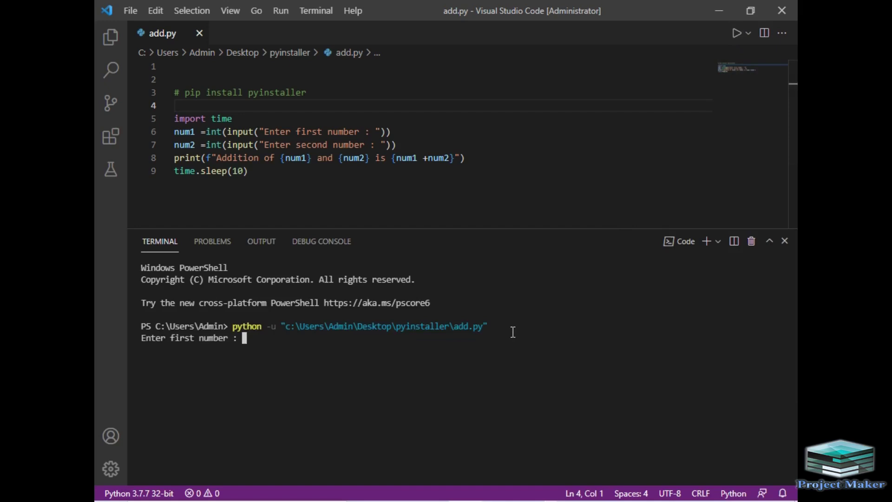
text(10)
key(Return)
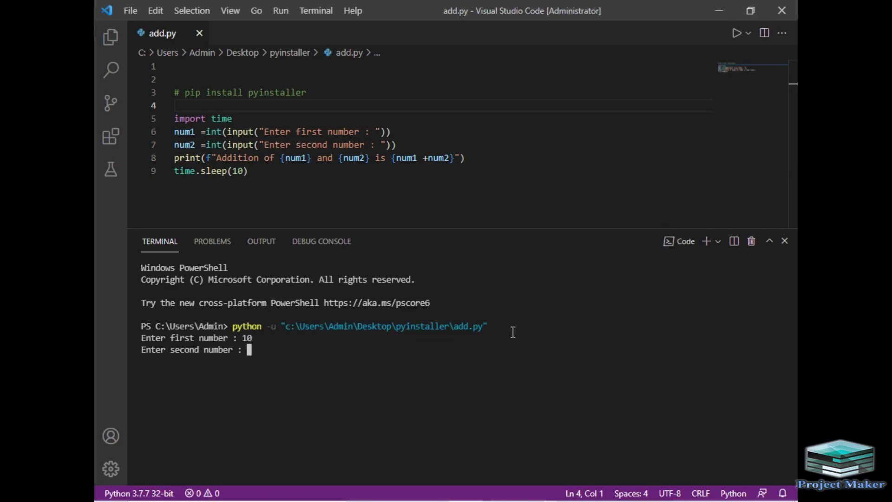
text(20)
key(Return)
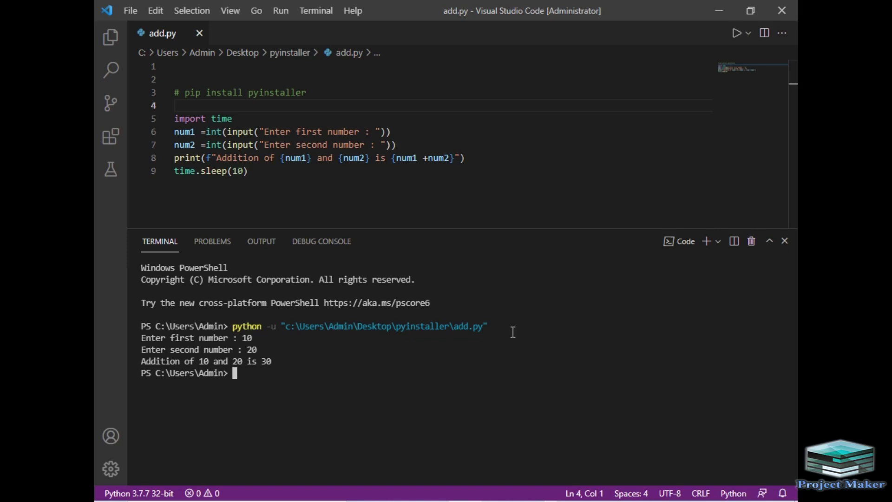
click(751, 241)
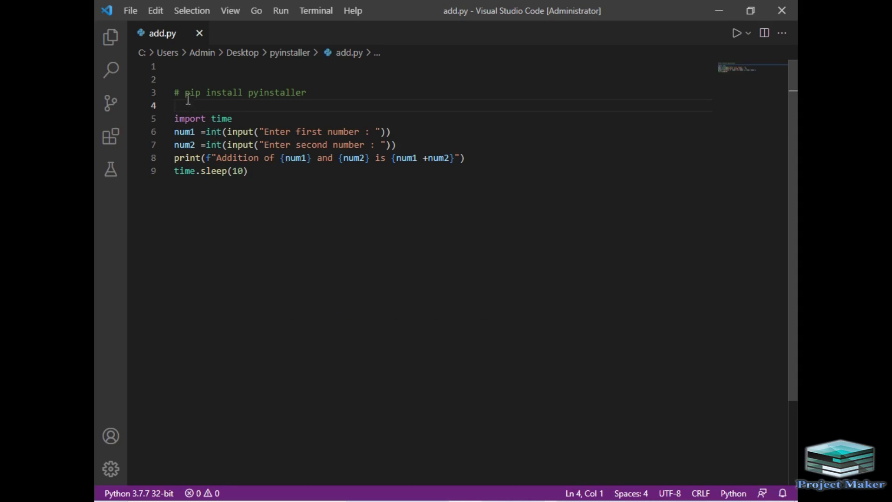
Select the pip install pyinstaller comment and search the Start menu for Command Prompt
drag(184, 92, 307, 93)
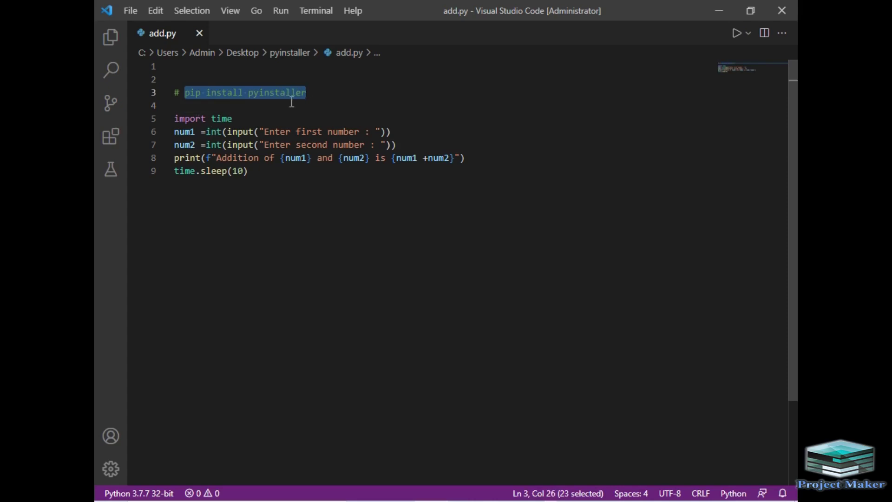
mouse_move(240, 144)
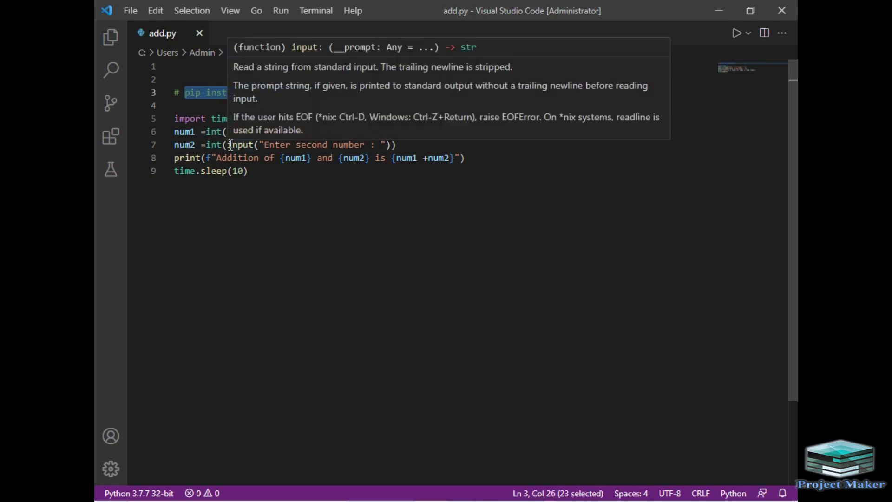
click(112, 496)
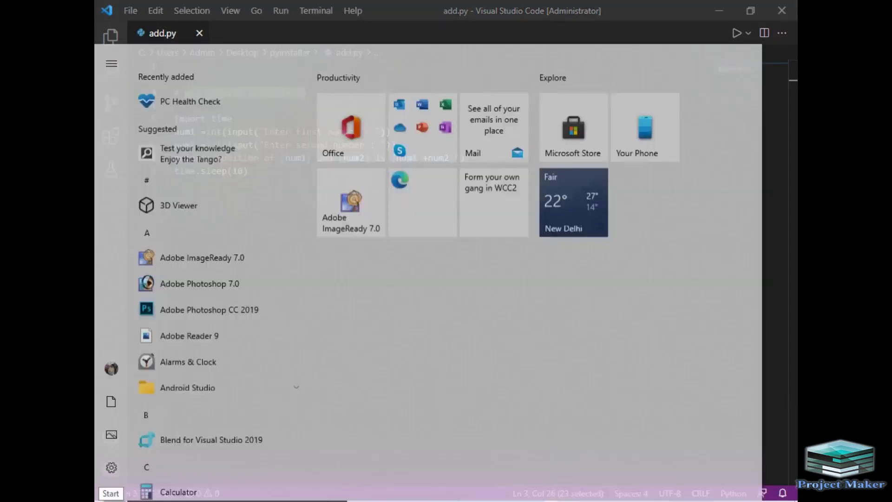
text(con)
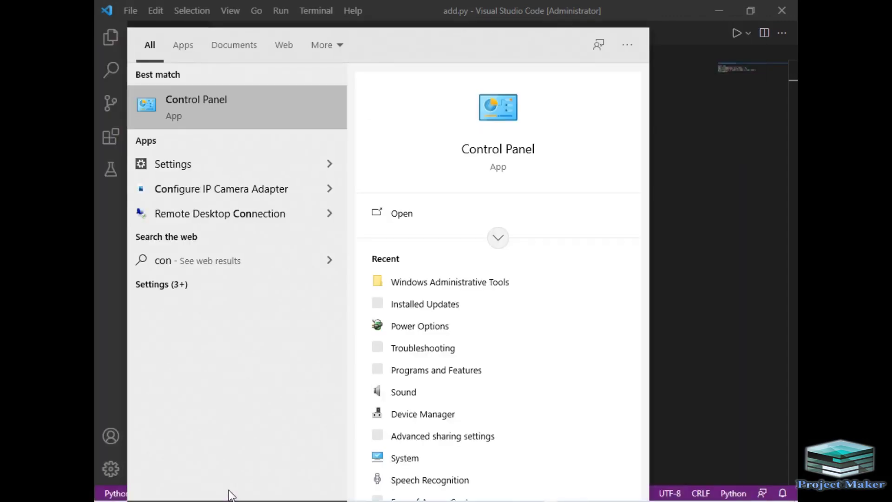
key(BackSpace)
text(m)
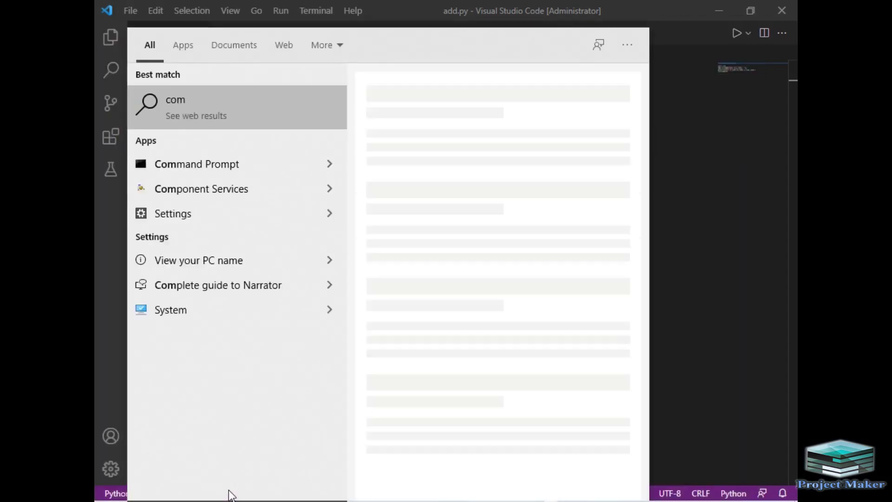
text(m)
Run pip install pyinstaller in Command Prompt, then minimize the window
click(235, 115)
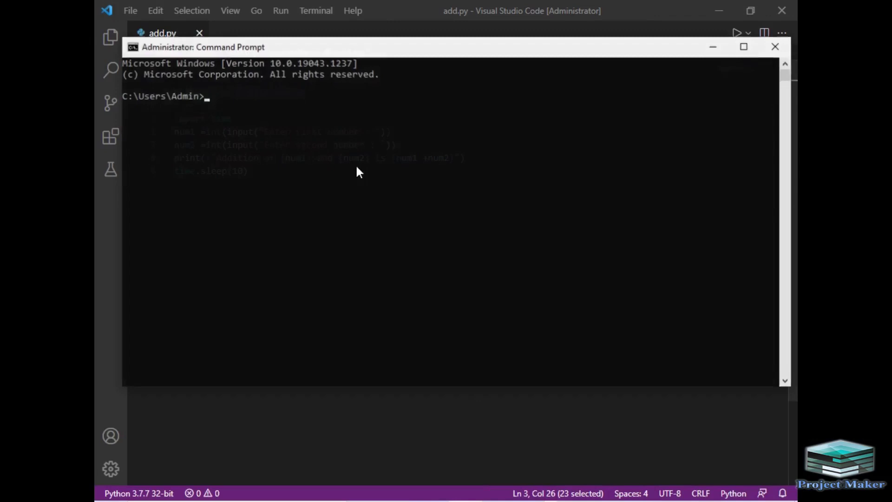
text(pip install pyinstaller)
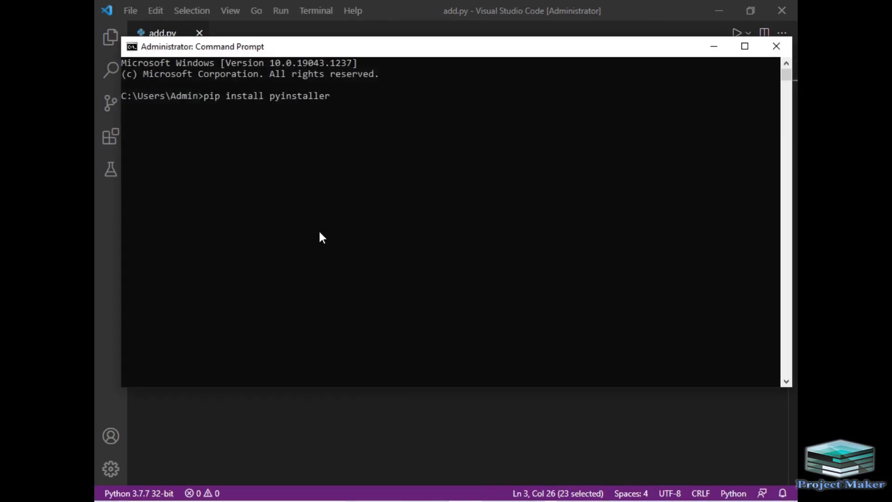
key(Return)
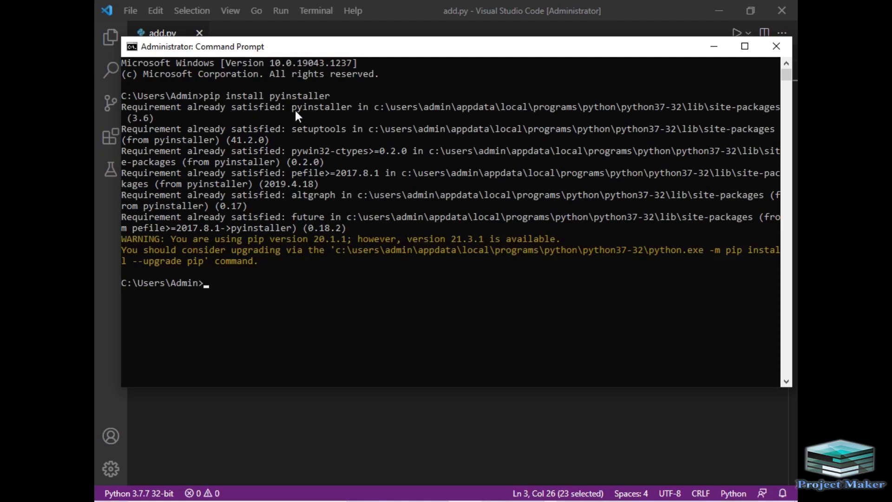
click(713, 47)
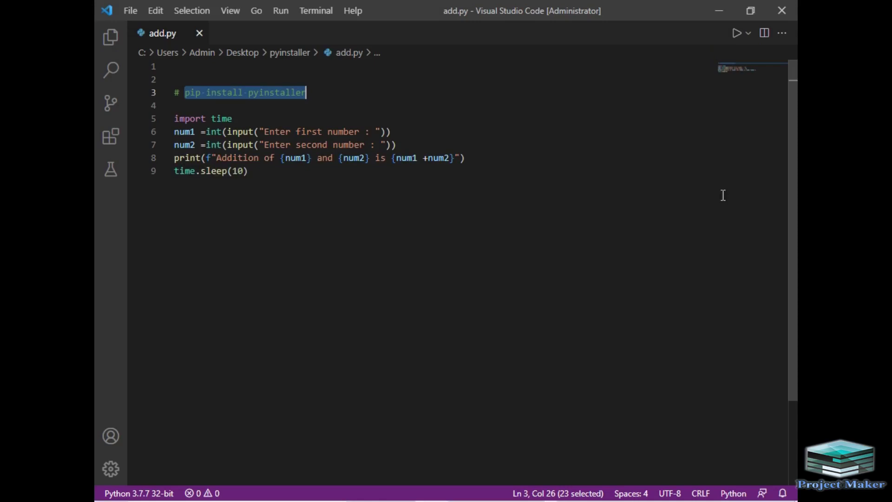
Refresh the pyinstaller folder and enter cmd in its address bar to open a prompt there
click(718, 10)
right_click(464, 230)
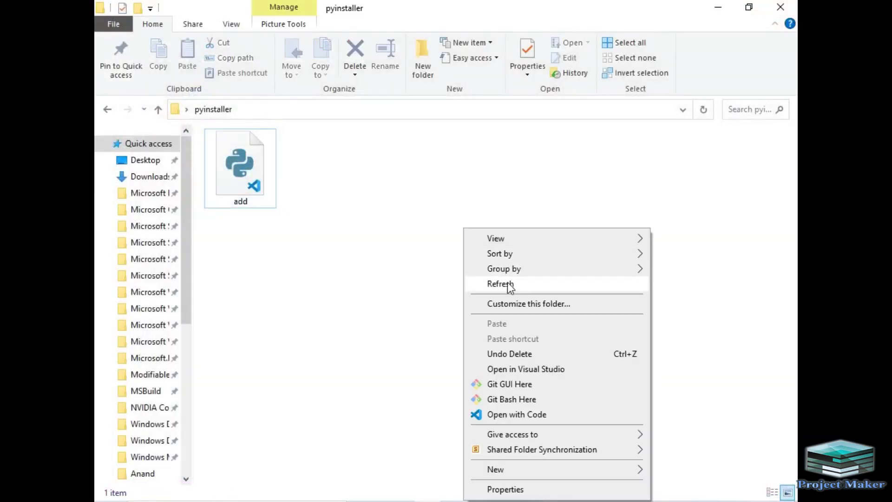
click(500, 284)
click(444, 109)
click(485, 109)
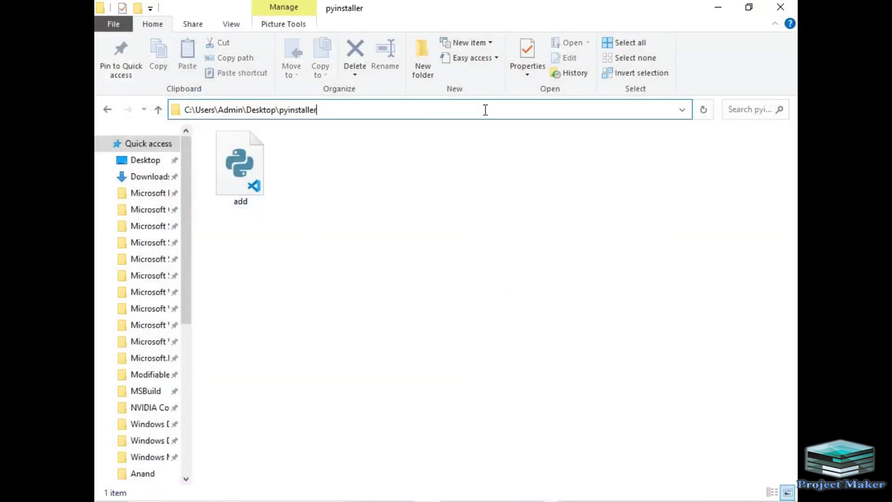
drag(448, 110, 179, 114)
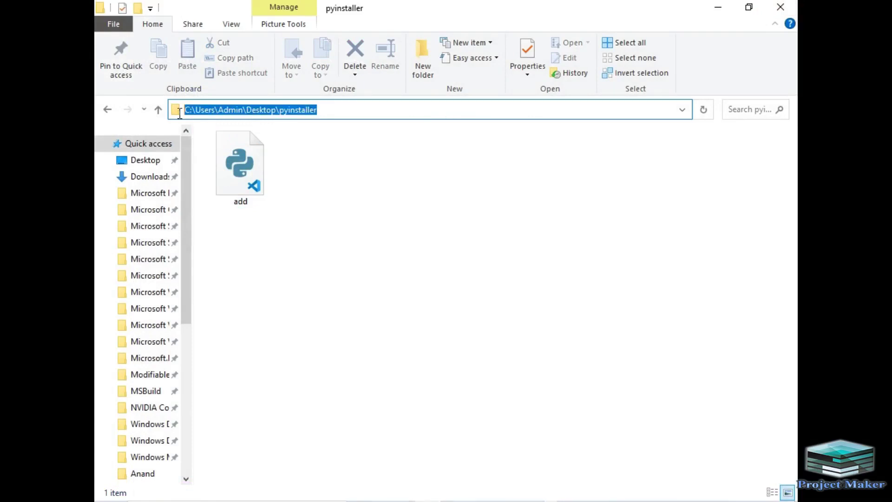
text(cmd)
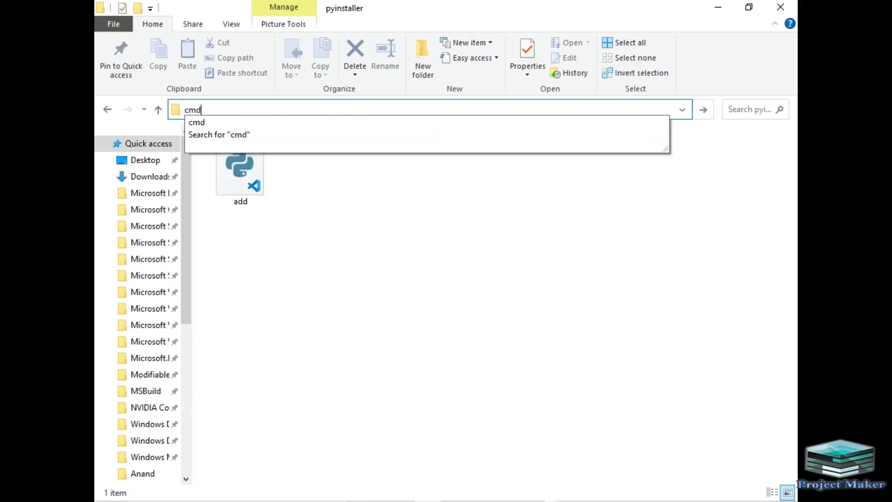
key(Return)
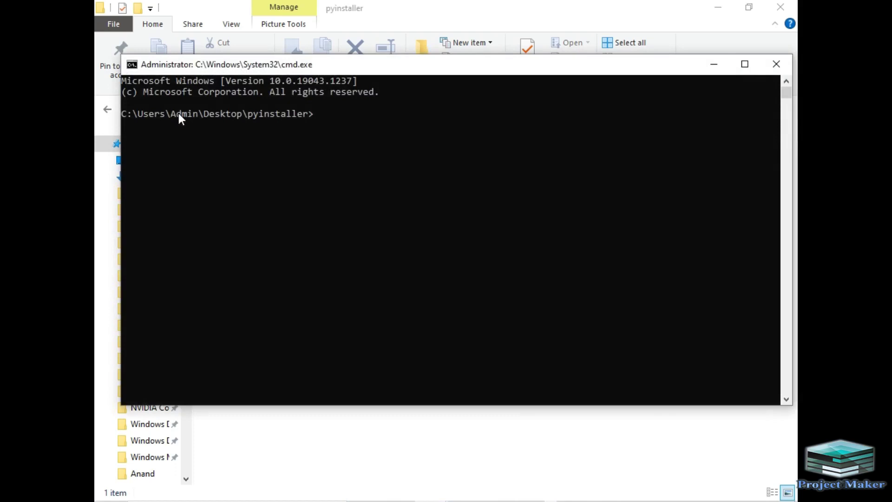
text(pyin)
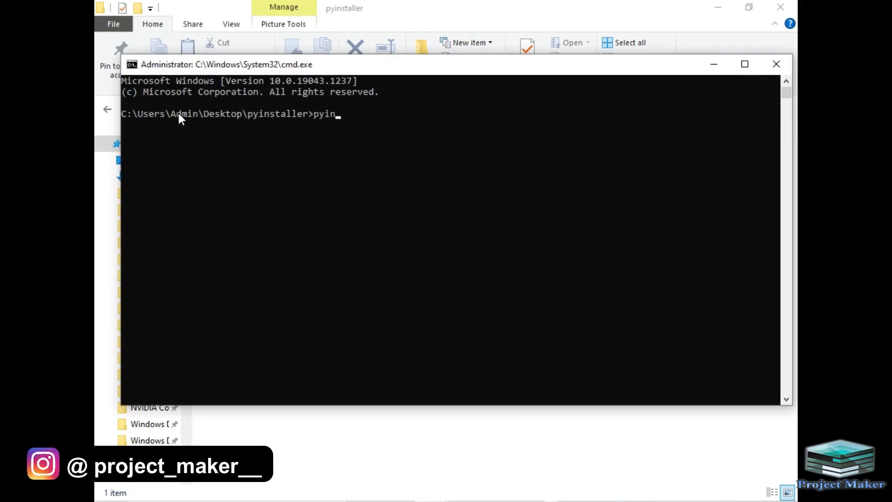
text(stall)
text(er)
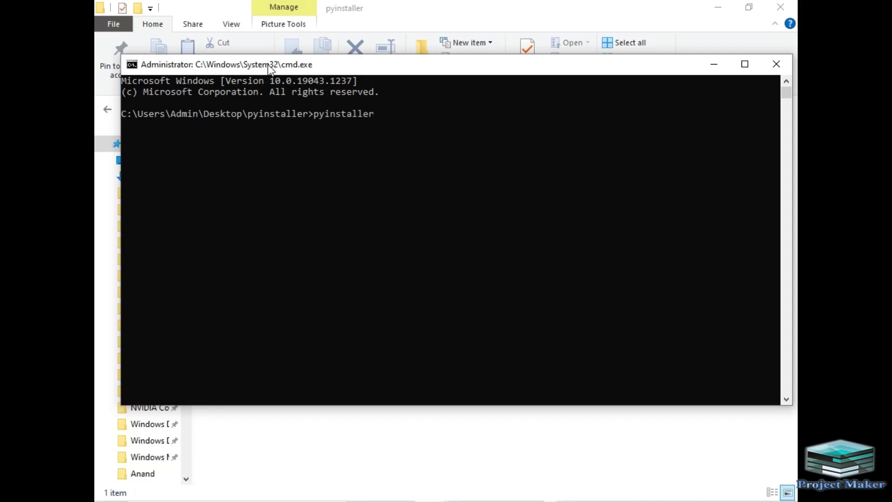
Run pyinstaller add.py until it completes successfully, with the console moved aside to show the new files
drag(269, 65, 250, 232)
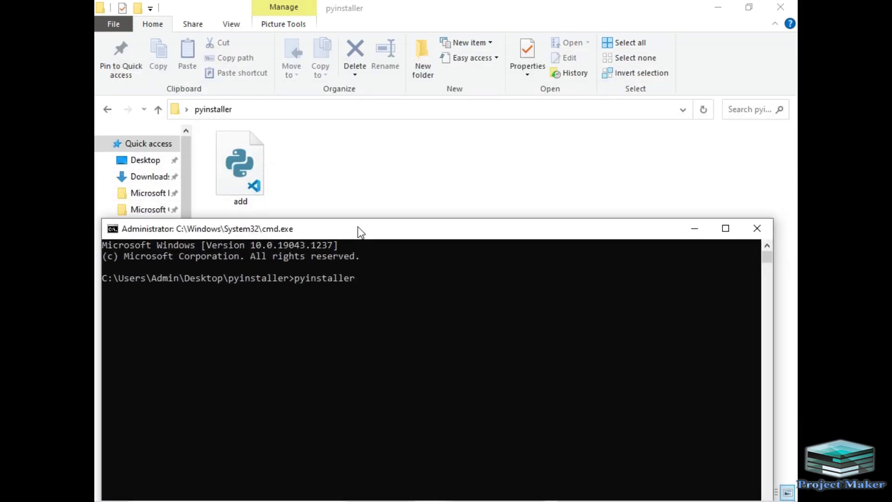
text(add)
text(.py)
key(Return)
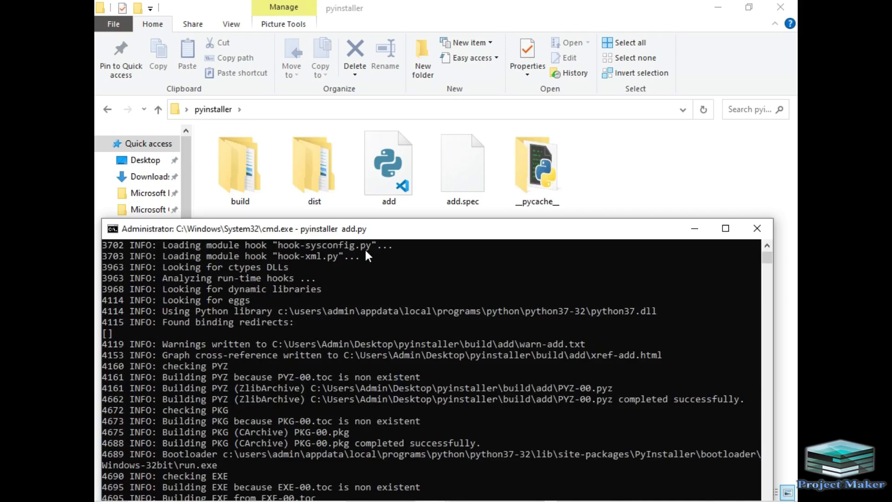
drag(371, 234, 382, 96)
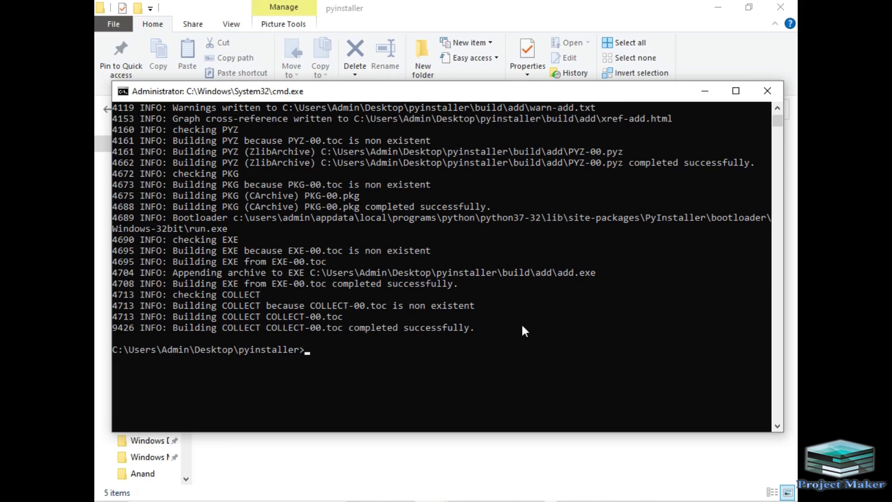
Minimize the console and browse into dist\add to see the built add application
click(697, 98)
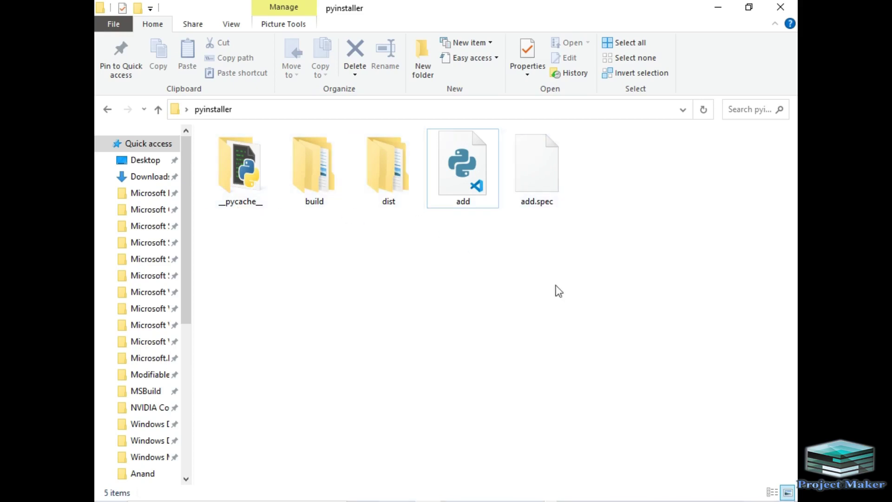
double_click(392, 194)
double_click(267, 156)
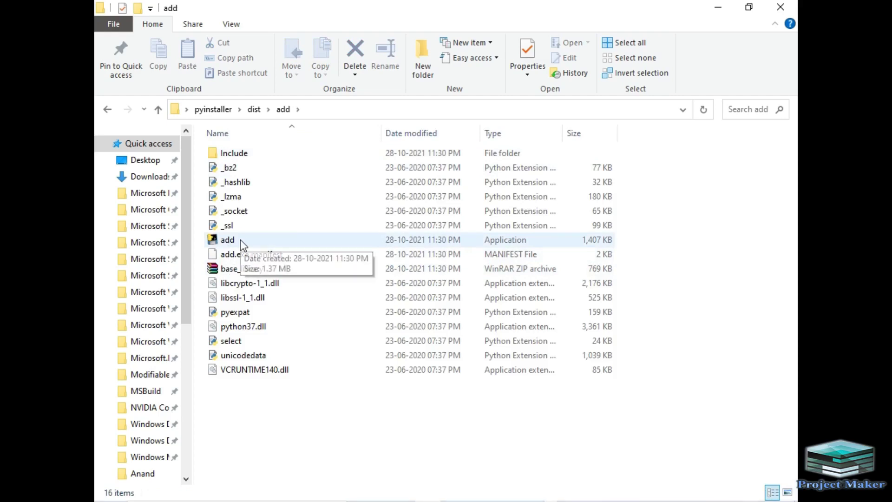
mouse_move(228, 240)
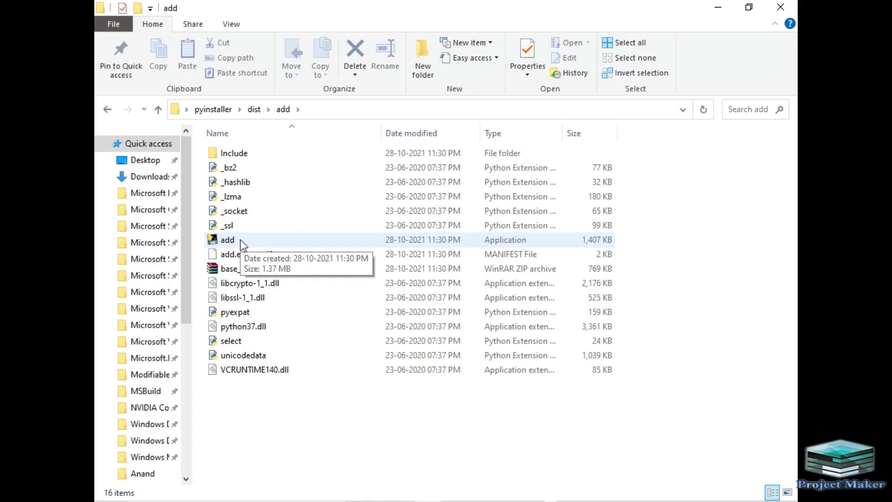
Launch add.exe, enter 10 and 20 to get 30, then close it
double_click(241, 240)
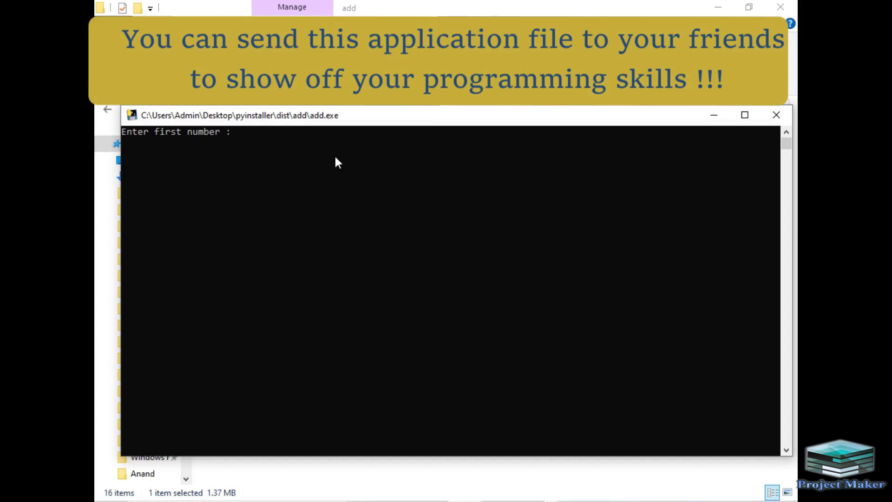
text(10)
key(Return)
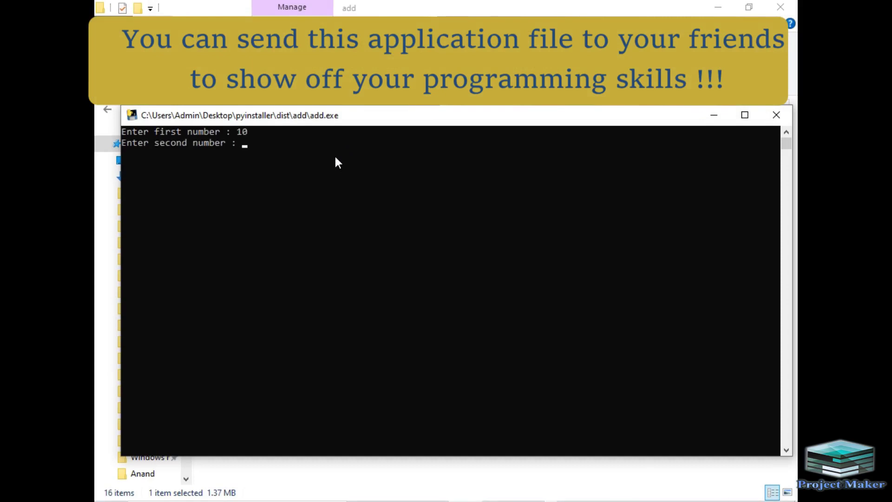
text(20)
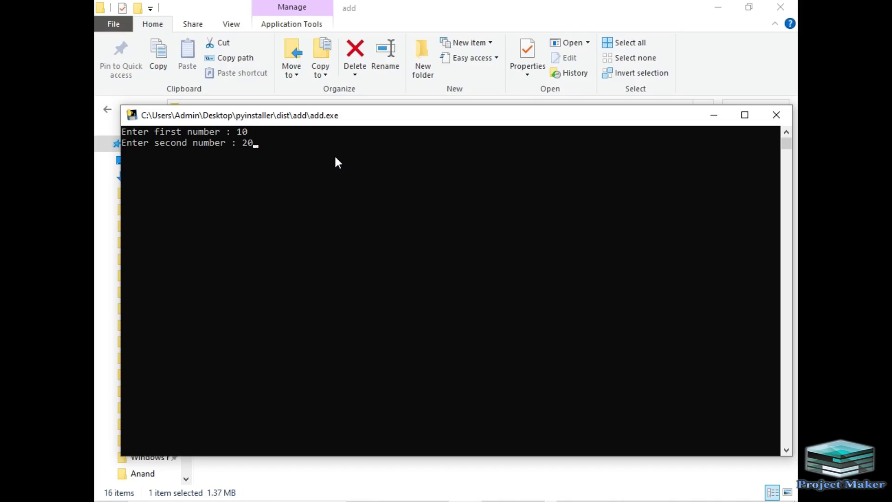
key(Return)
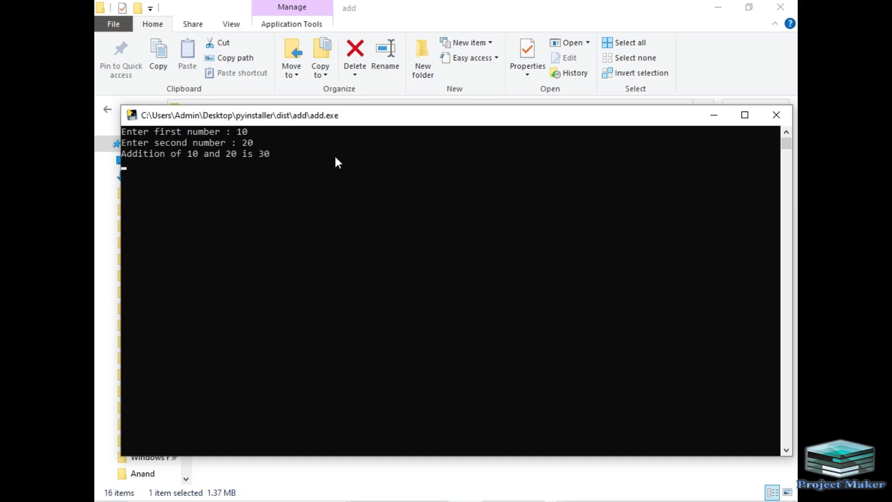
key(Return)
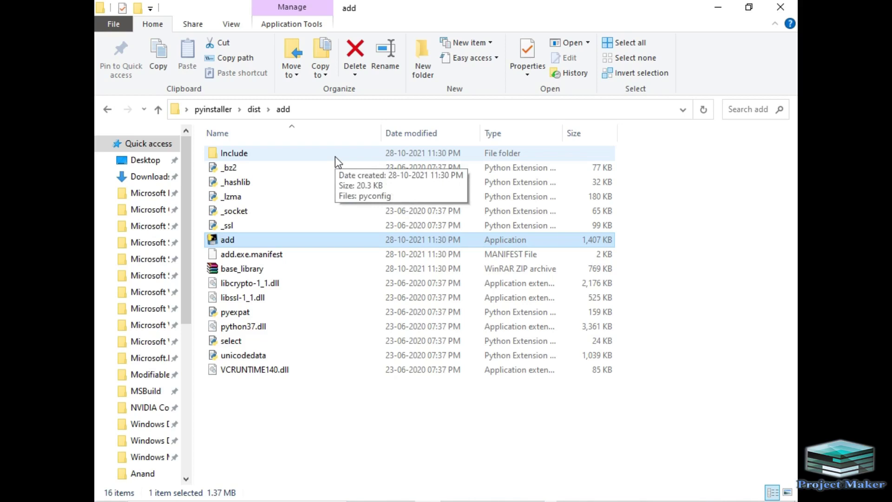
Navigate from dist\add back to the pyinstaller folder and clear the dist selection
click(164, 113)
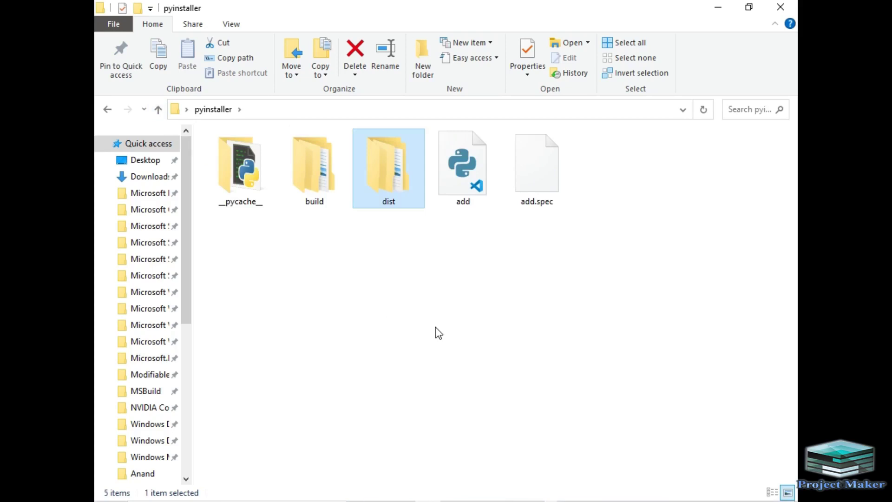
click(416, 294)
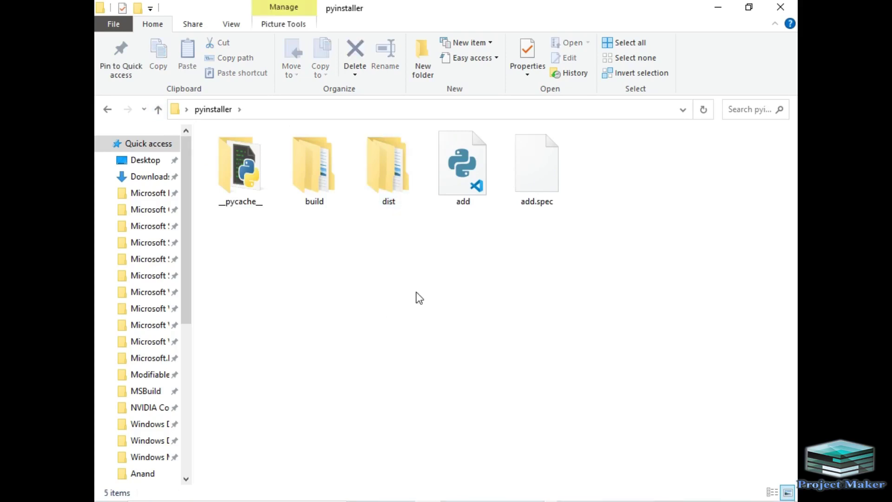